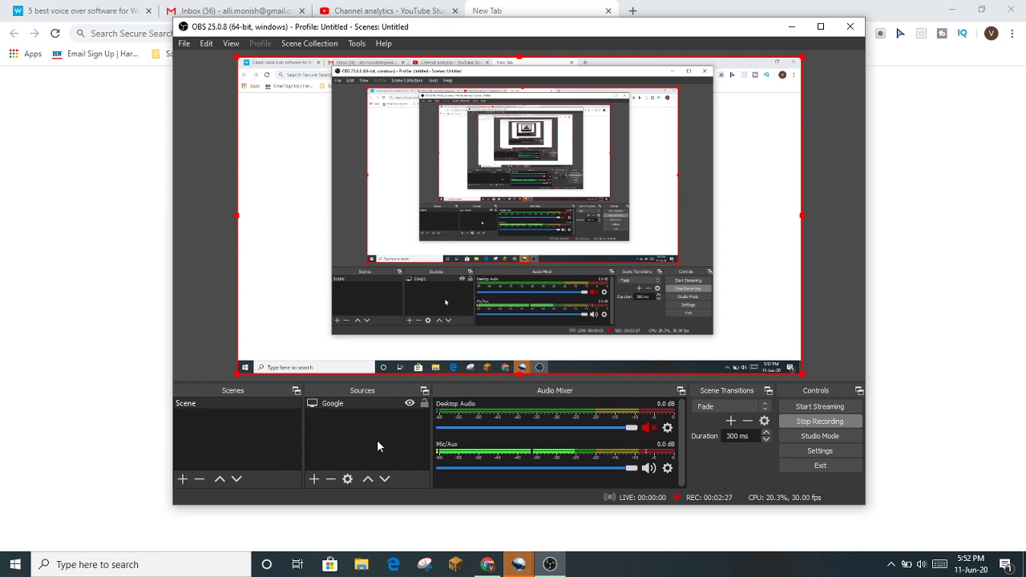
left_click(335, 427)
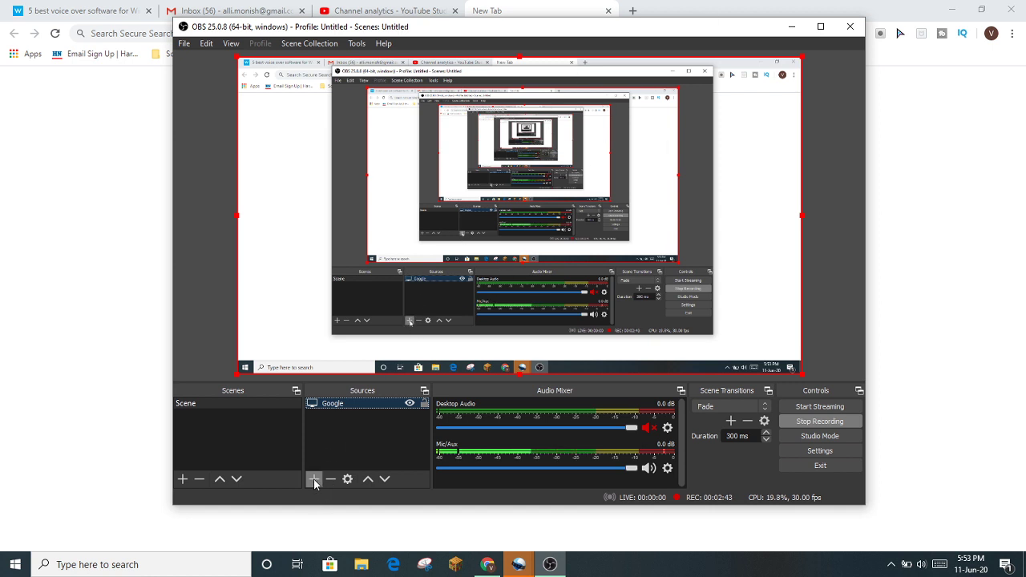
left_click(122, 566)
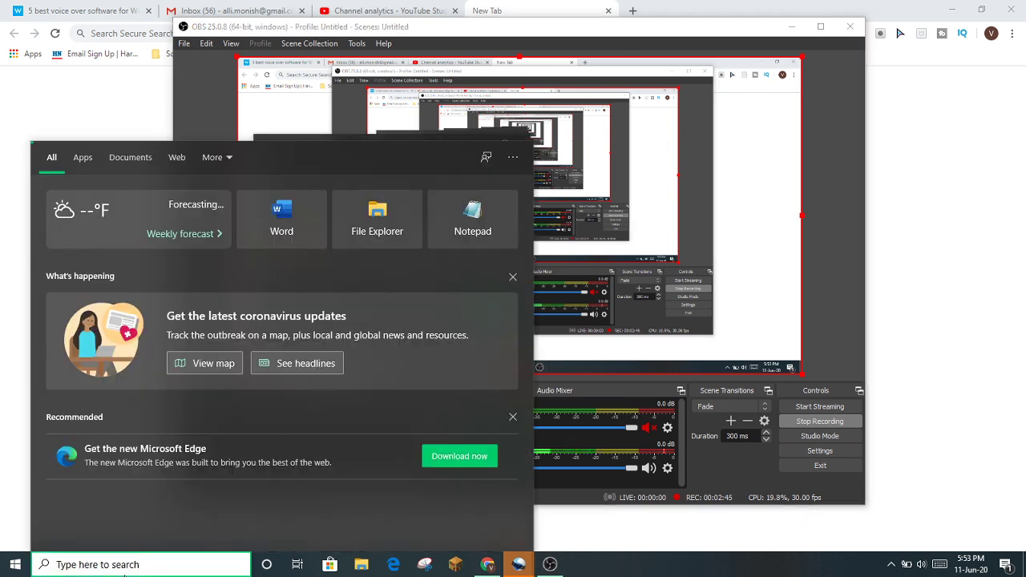
left_click(837, 264)
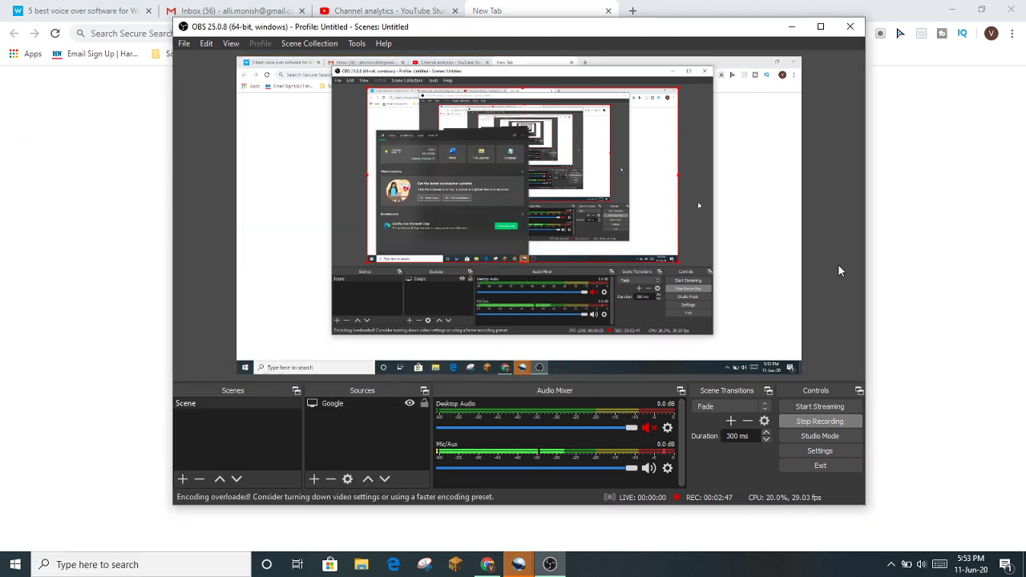
left_click(314, 478)
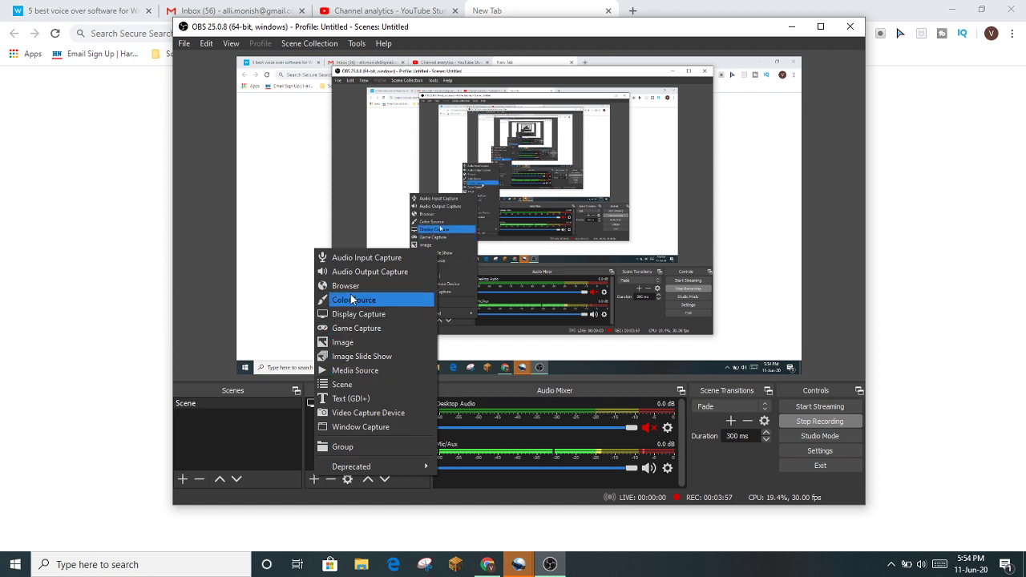
left_click(215, 312)
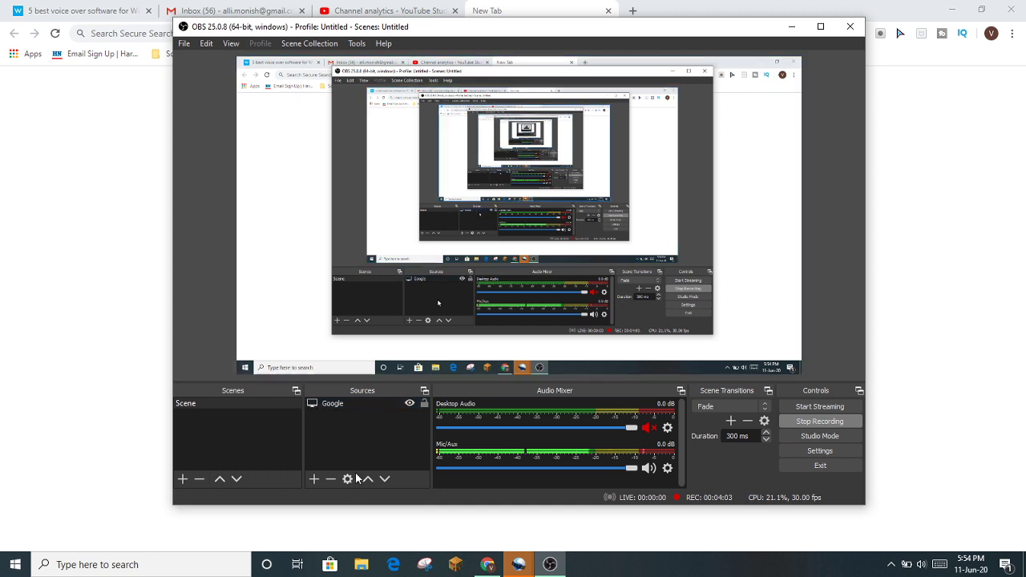
- Add a new Window Capture source named "Hrllo" to the scene and return to the OBS window
left_click(314, 478)
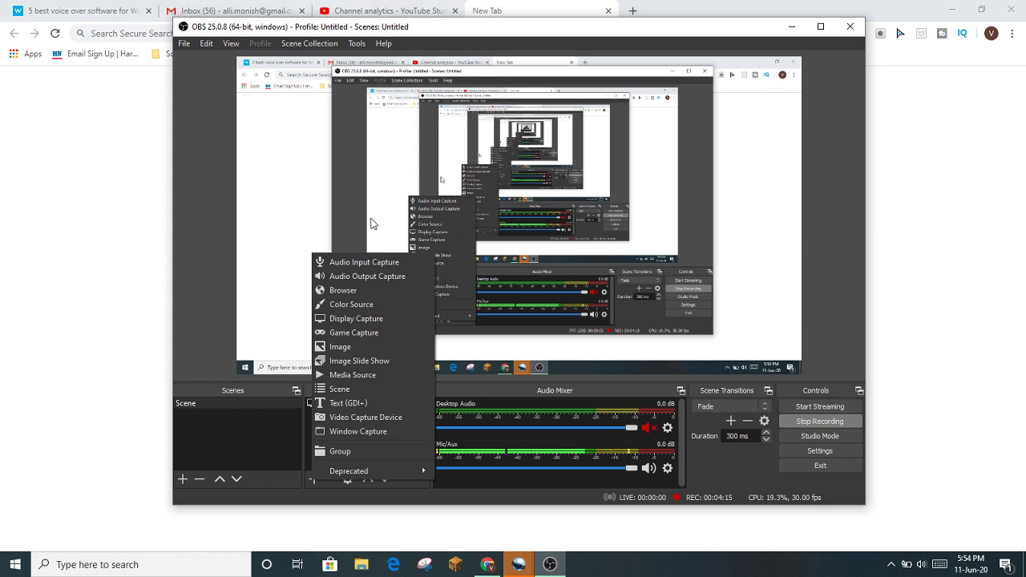
left_click(346, 430)
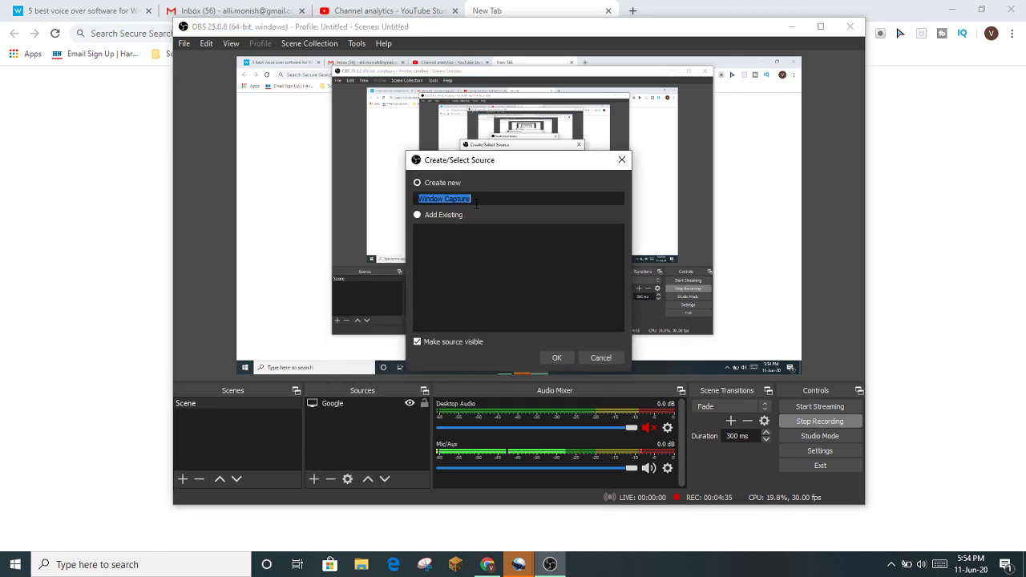
type("blah bla")
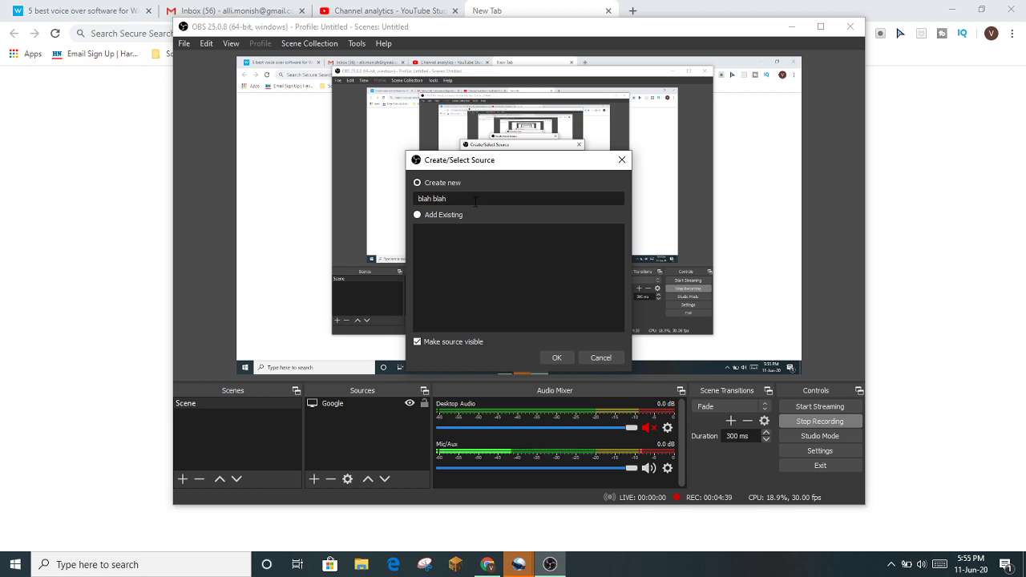
key("ctrl+a")
key("BackSpace")
type("Hrllo")
left_click(557, 358)
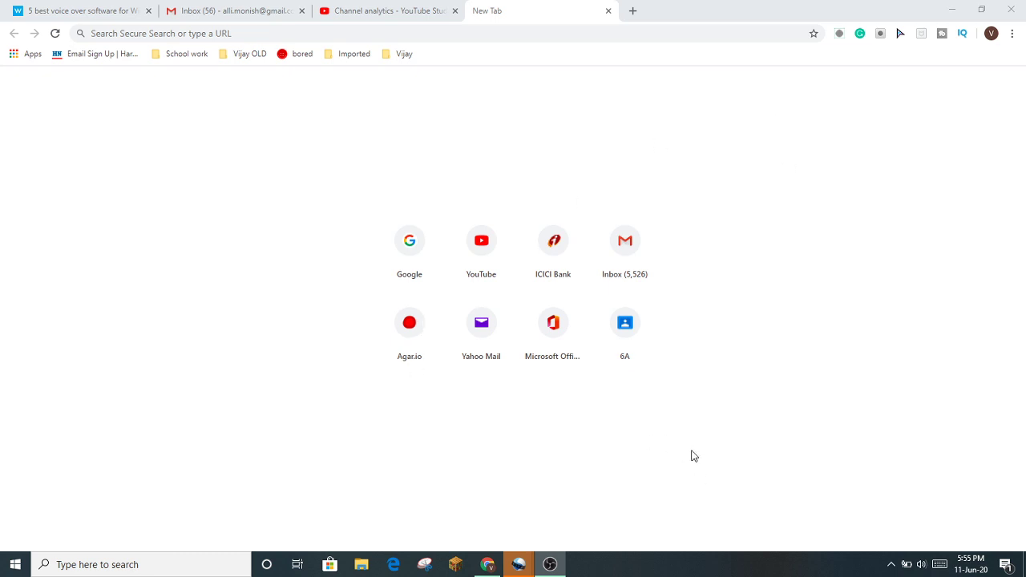
key("alt+Tab")
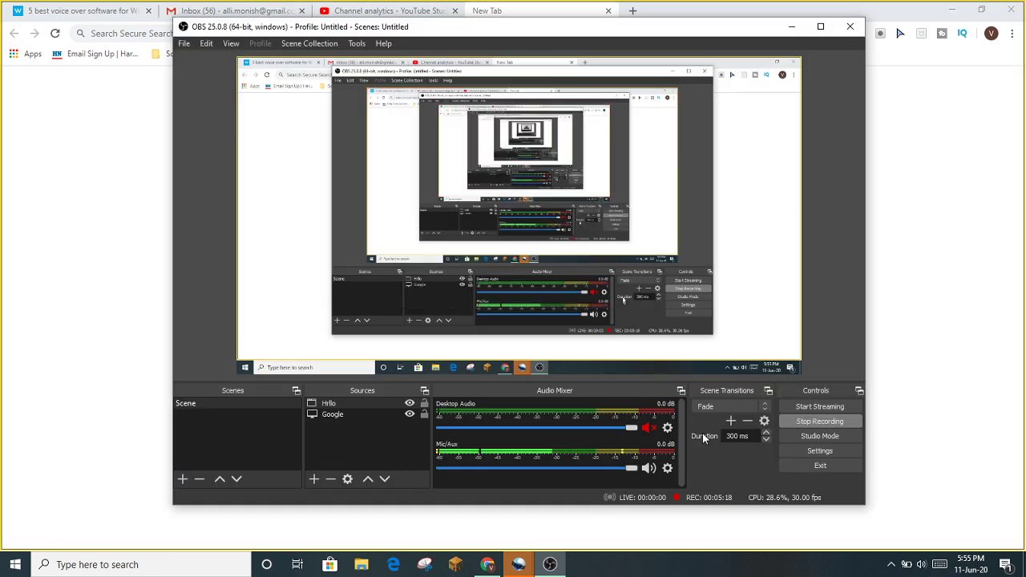
- Remove the "Hrllo" window capture source from the scene
right_click(338, 406)
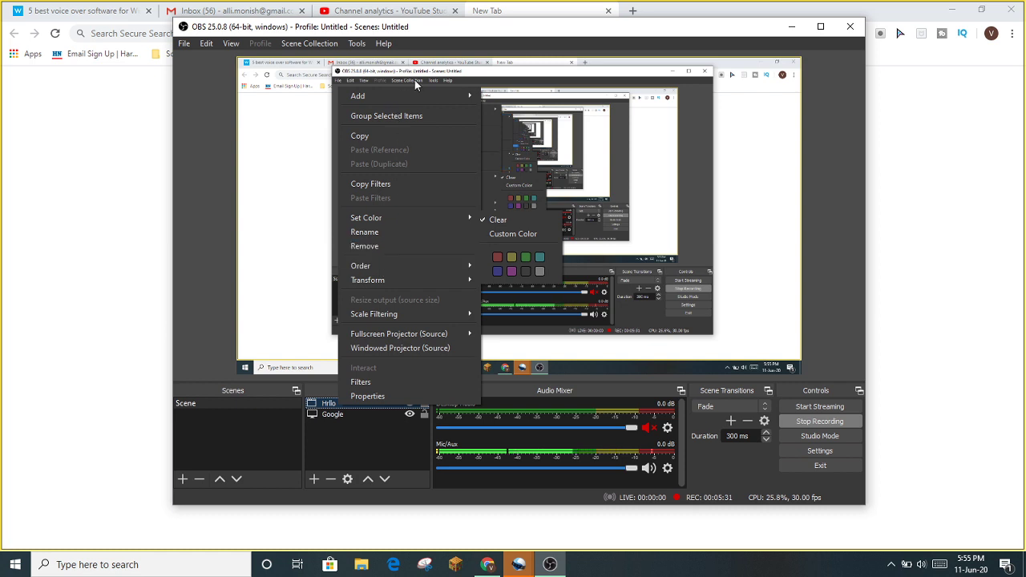
left_click(382, 248)
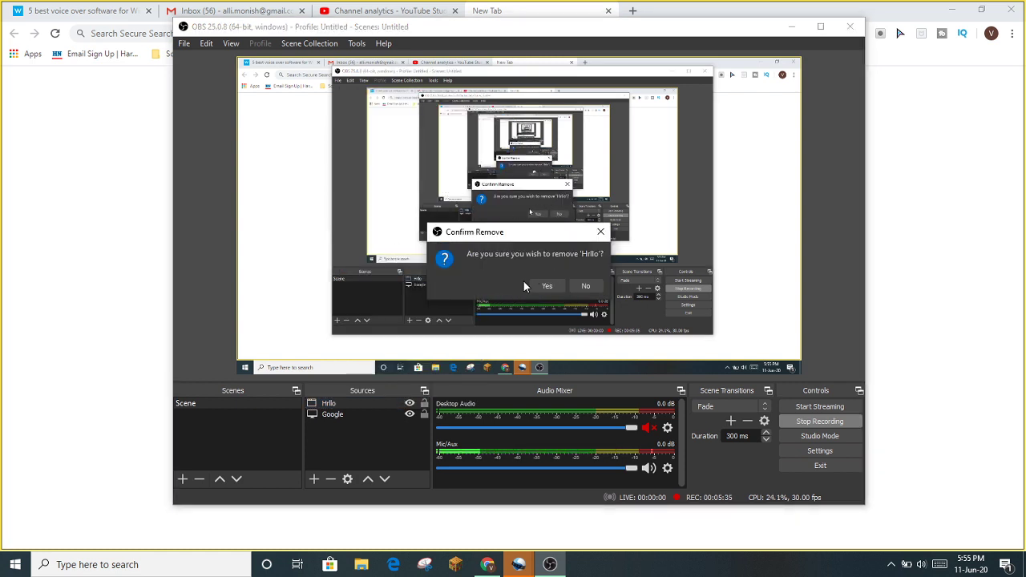
left_click(543, 287)
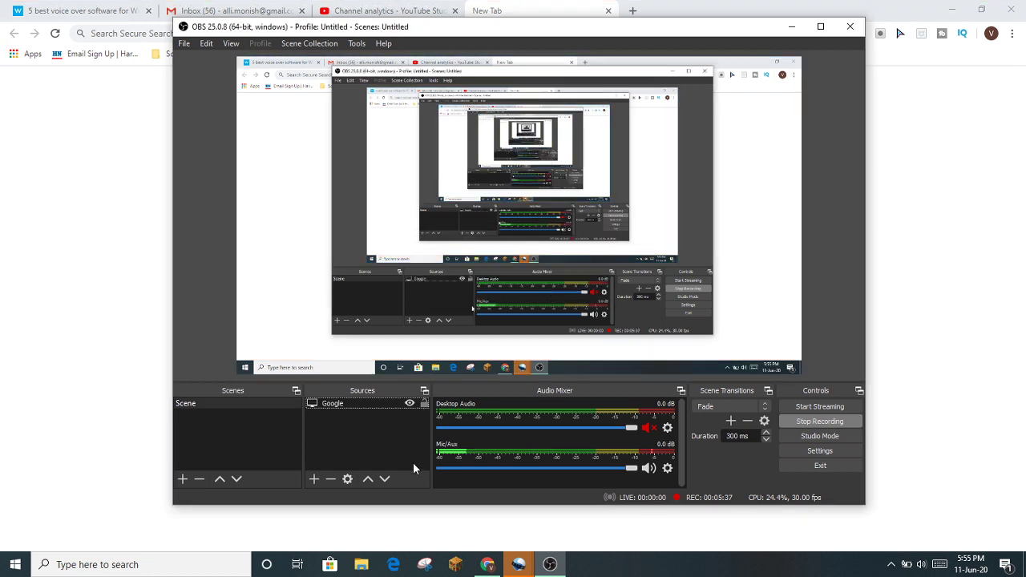
- Add a Display Capture source named "heelo", check its available displays, and leave its properties without changes
left_click(311, 482)
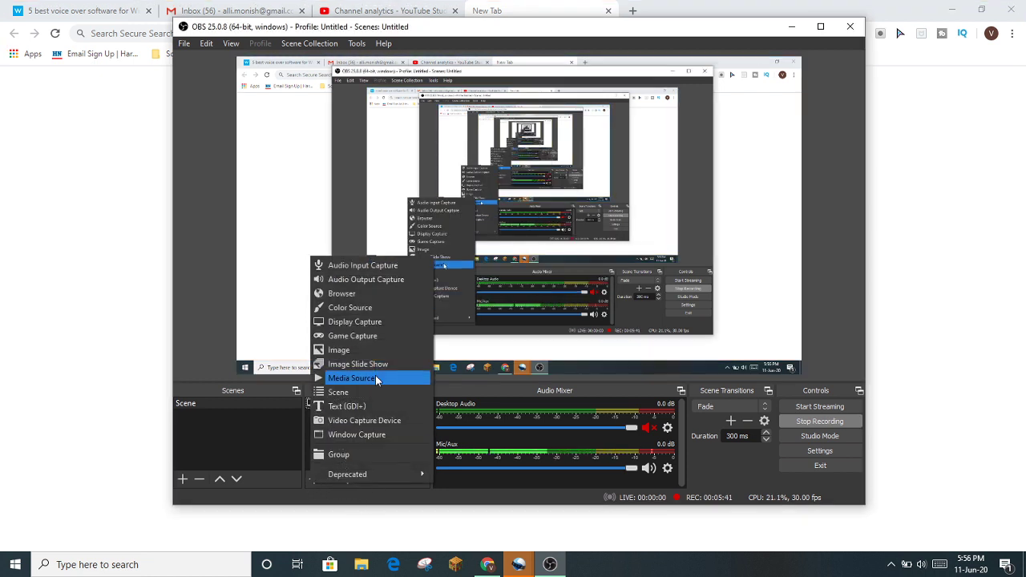
left_click(371, 323)
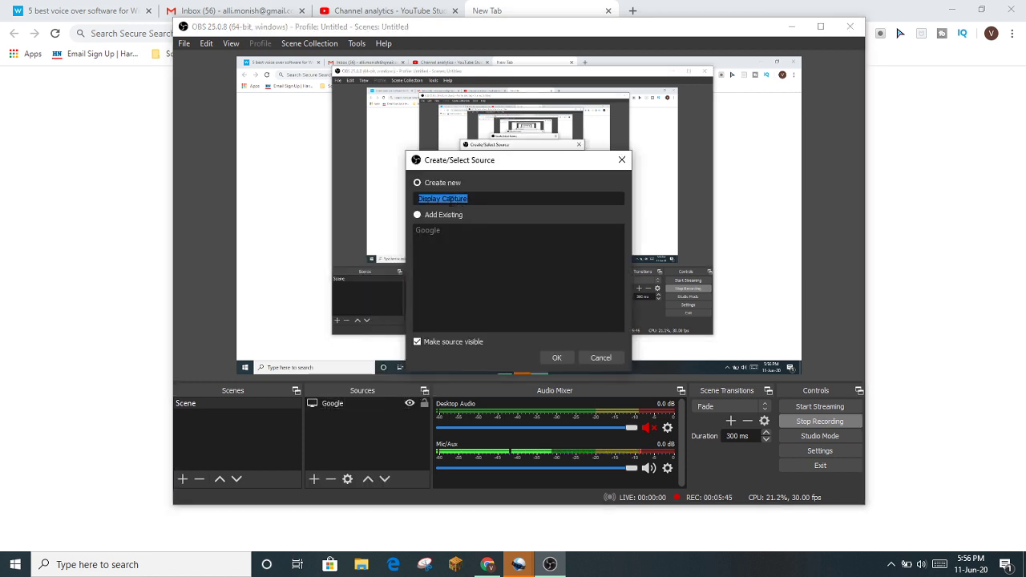
type("heelo")
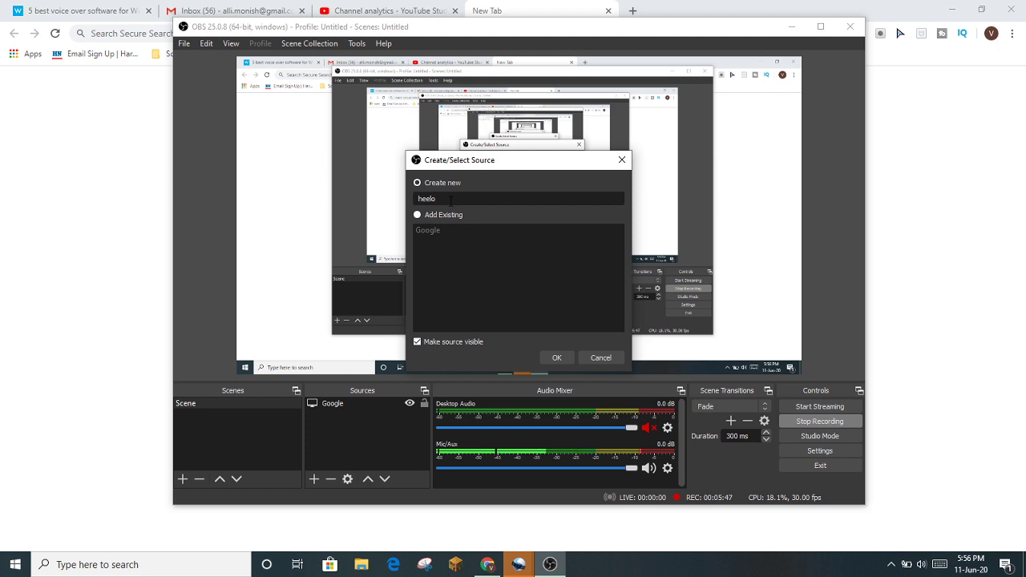
left_click(553, 355)
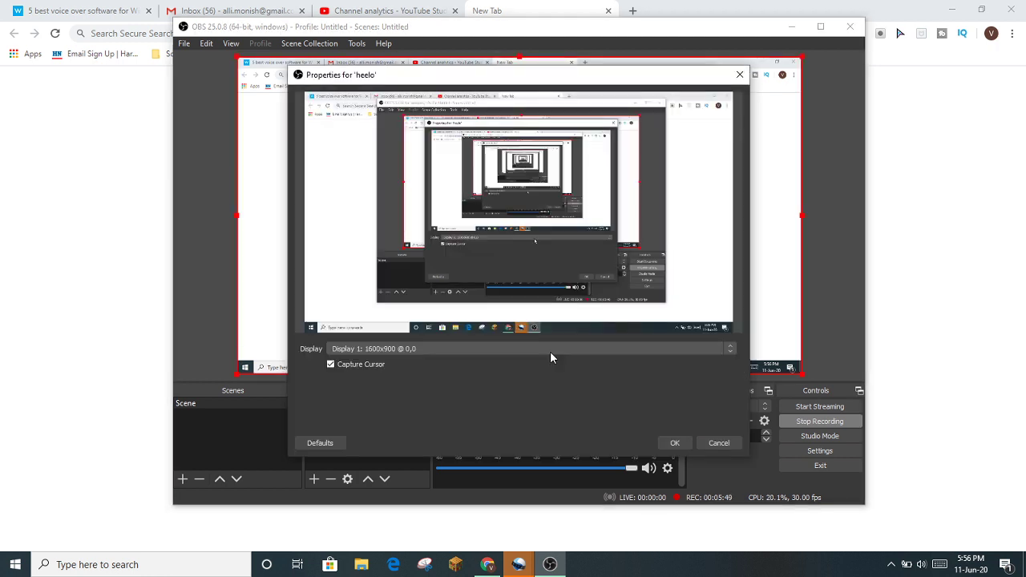
left_click(409, 350)
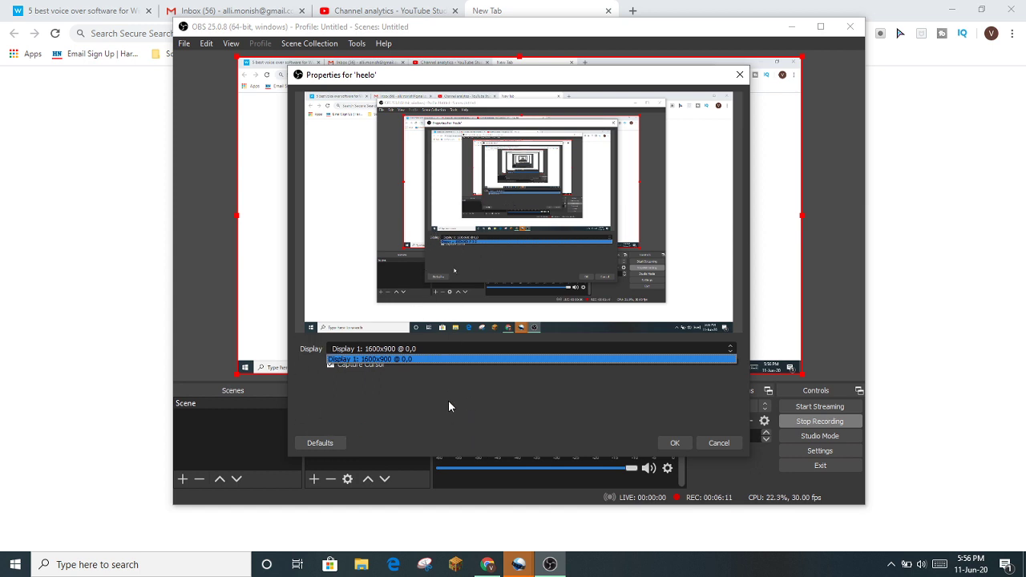
left_click(717, 443)
left_click(717, 442)
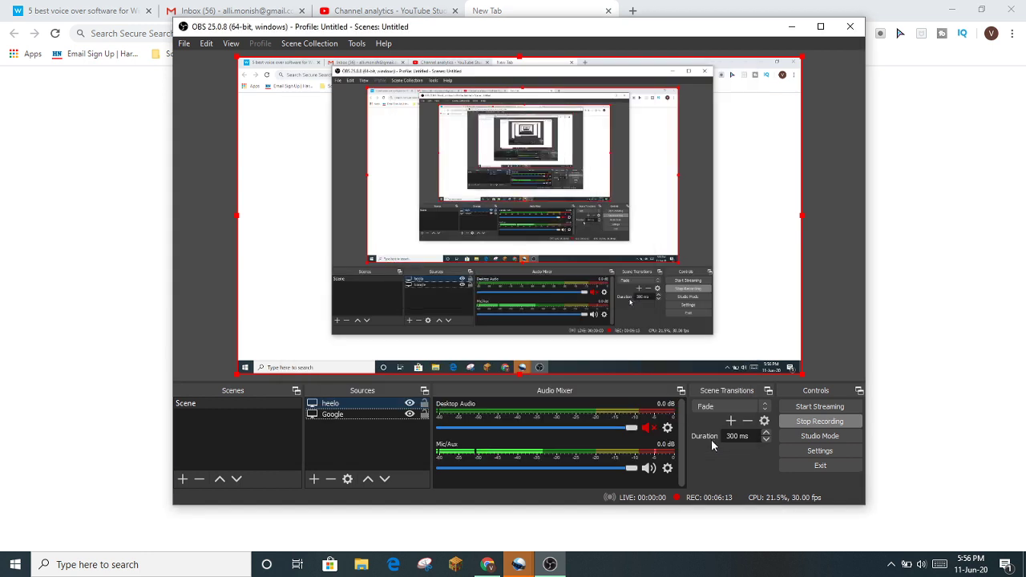
- Remove the "heelo" display capture source from the scene
right_click(385, 407)
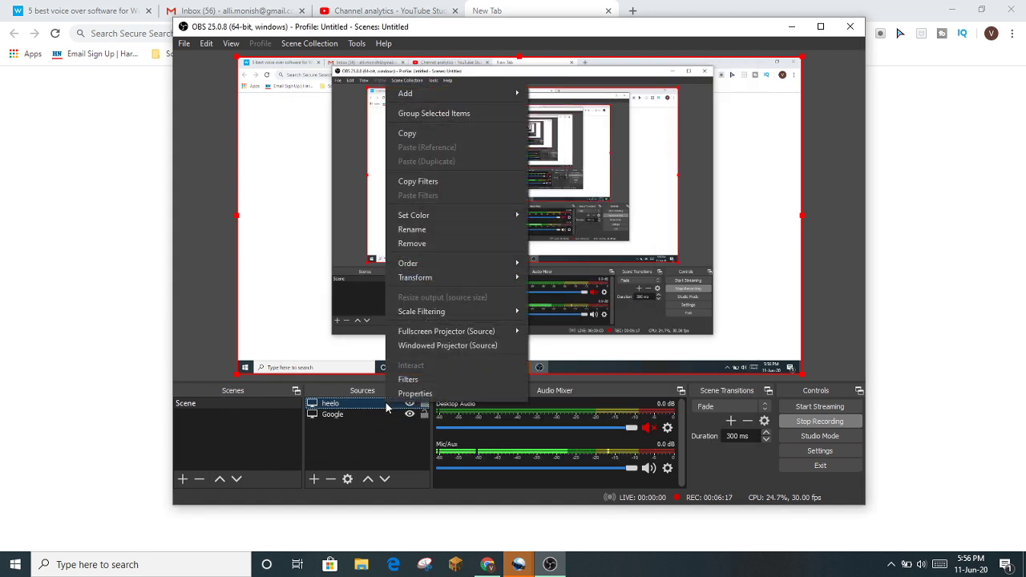
left_click(425, 243)
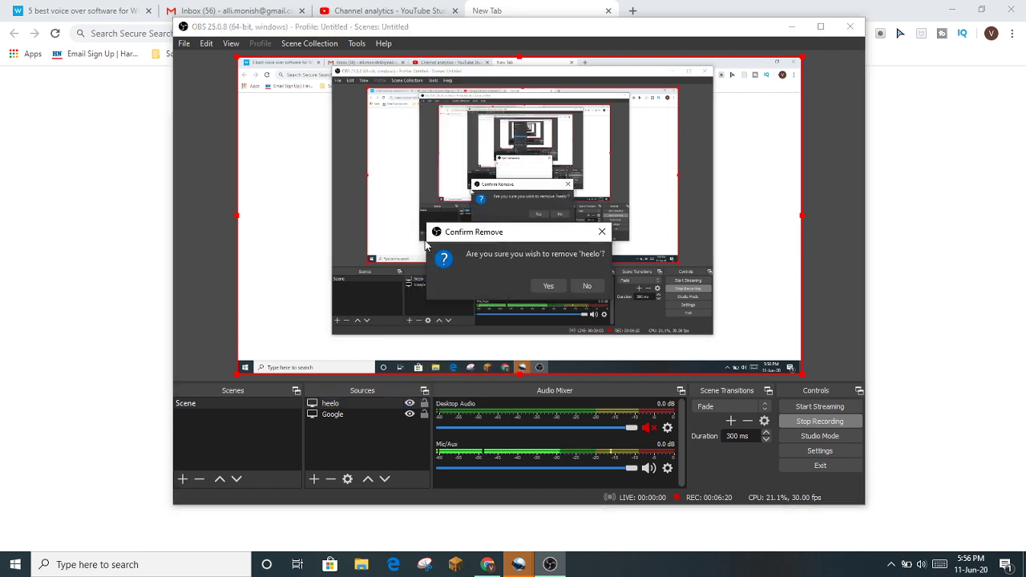
left_click(548, 286)
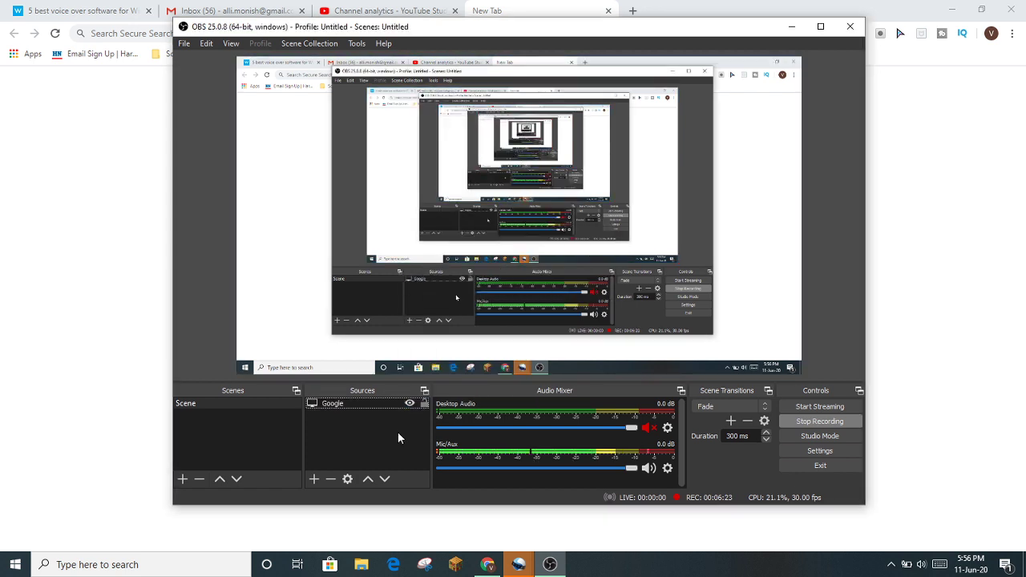
- Add a new Game Capture source named "Hello" to the scene
left_click(312, 479)
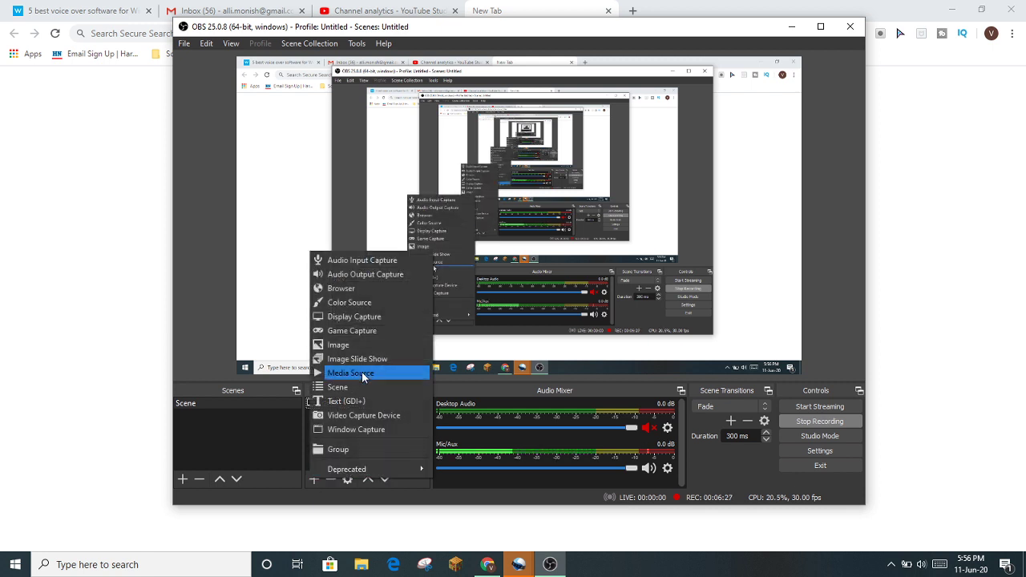
left_click(370, 331)
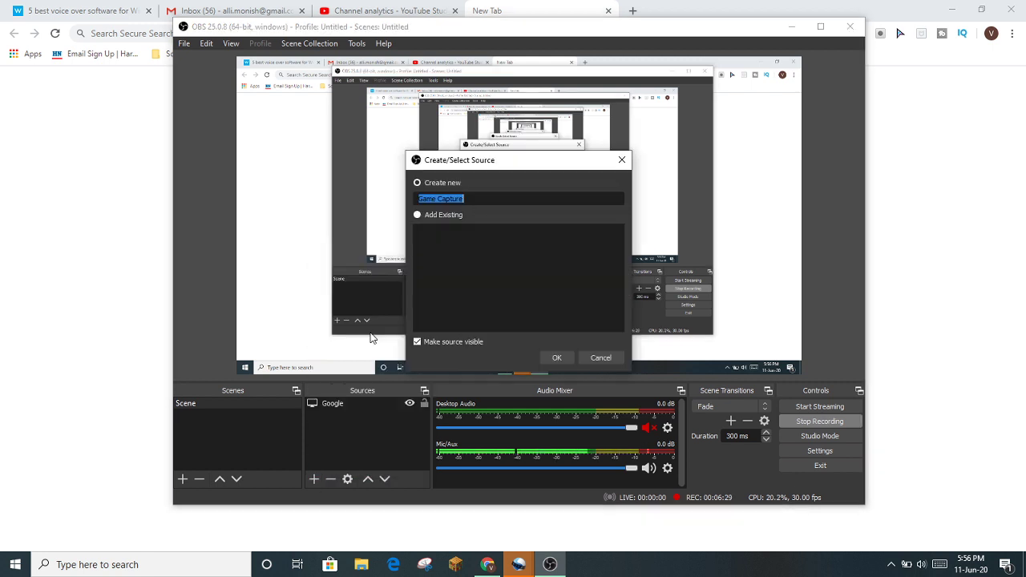
type("Hello")
left_click(561, 357)
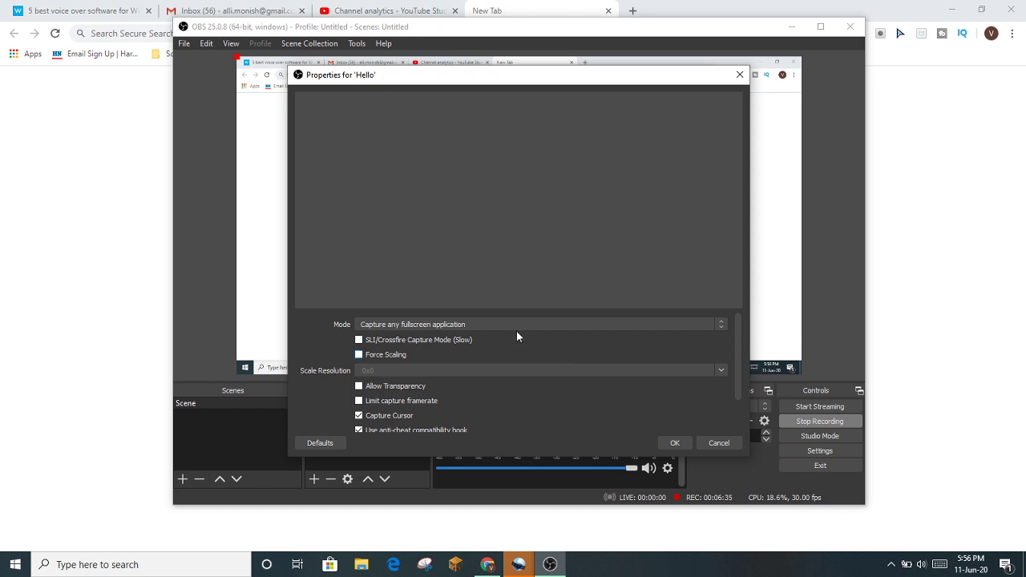
- Review the game capture modes and options, and turn off the anti-cheat compatibility hook
left_click(483, 324)
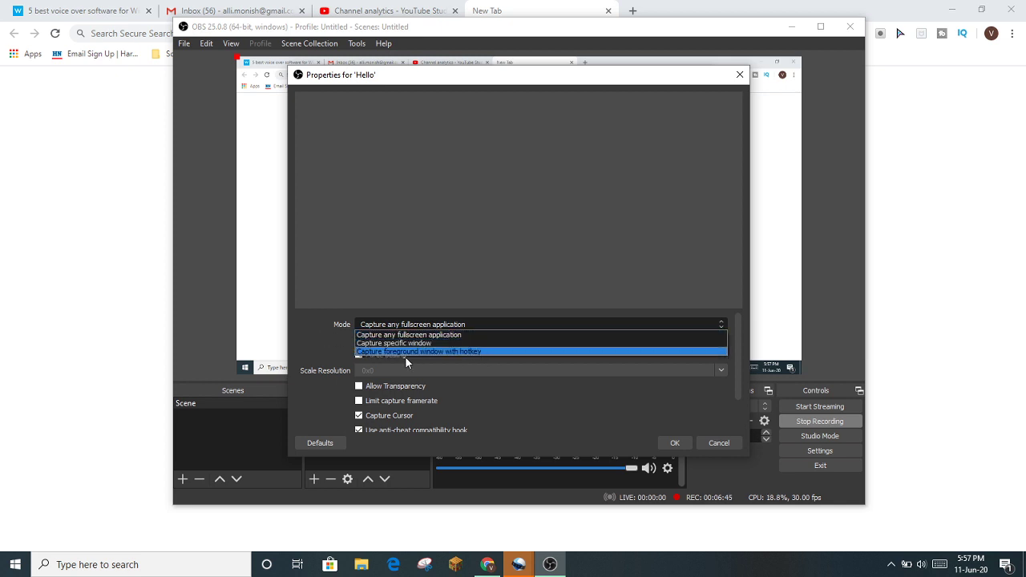
left_click(317, 349)
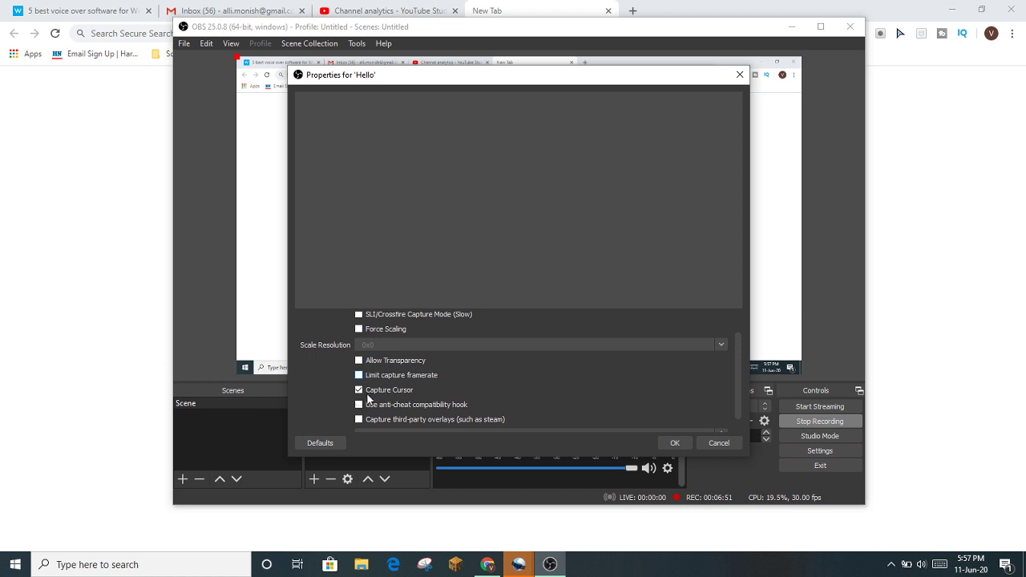
scroll(396, 394, "down", 1)
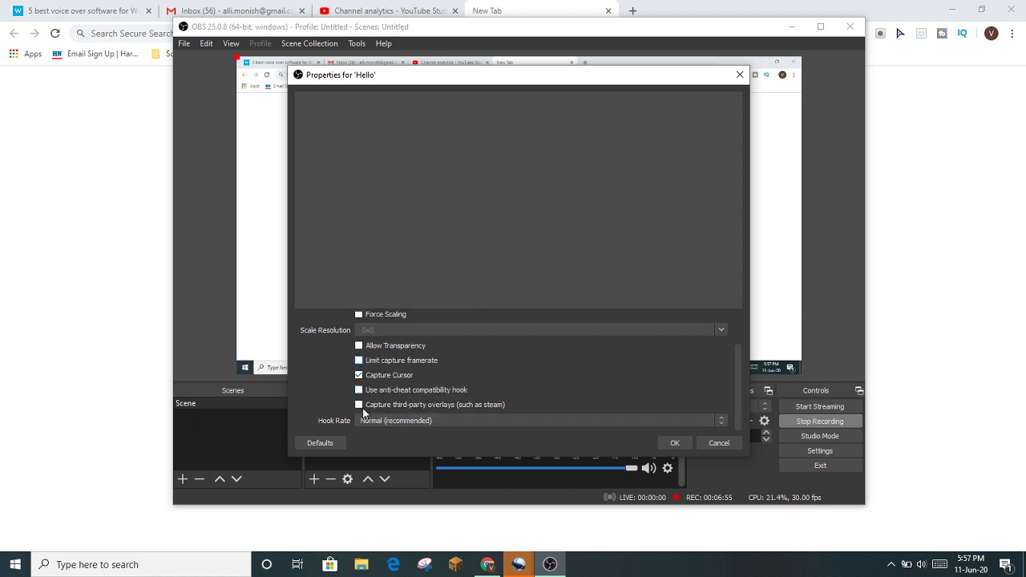
scroll(381, 408, "up", 3)
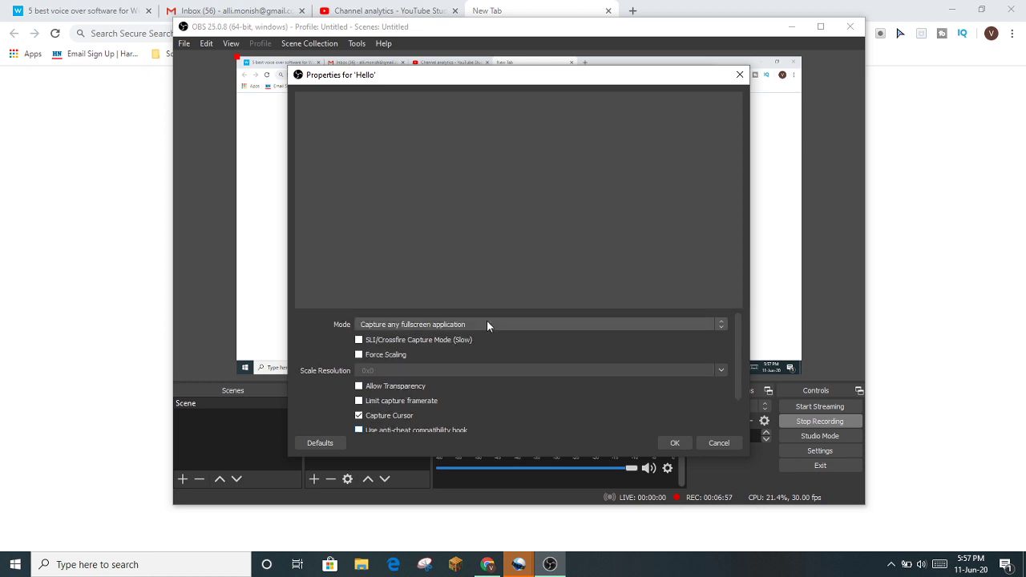
left_click(389, 415)
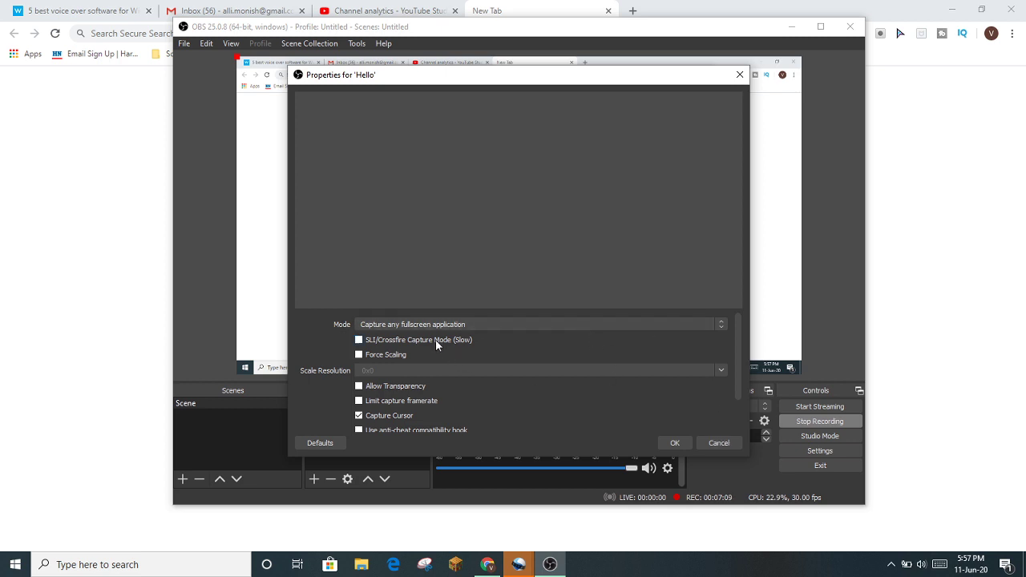
- Try the "Capture specific window" mode, look through the capturable windows, and discard the property changes
left_click(407, 322)
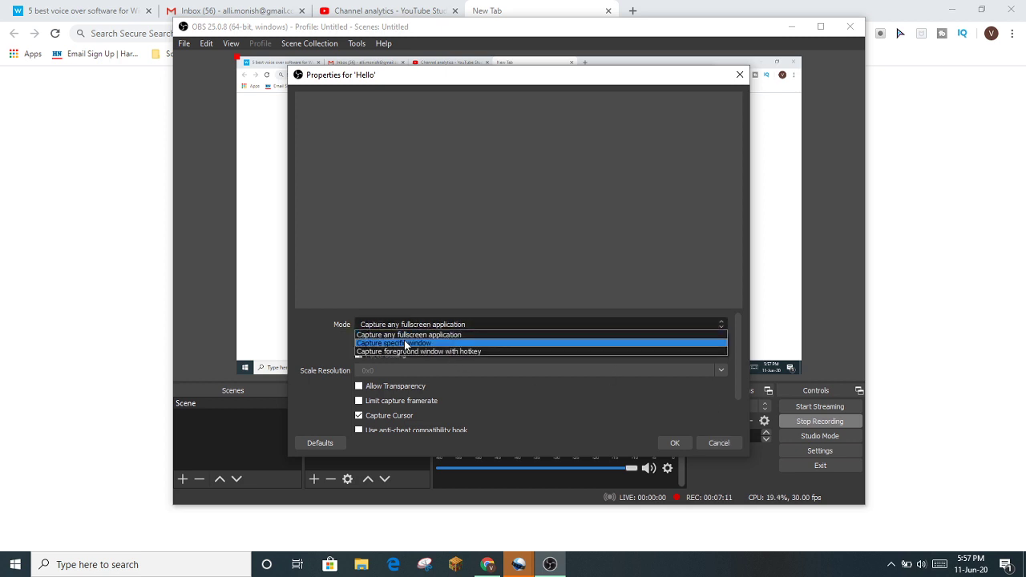
left_click(404, 340)
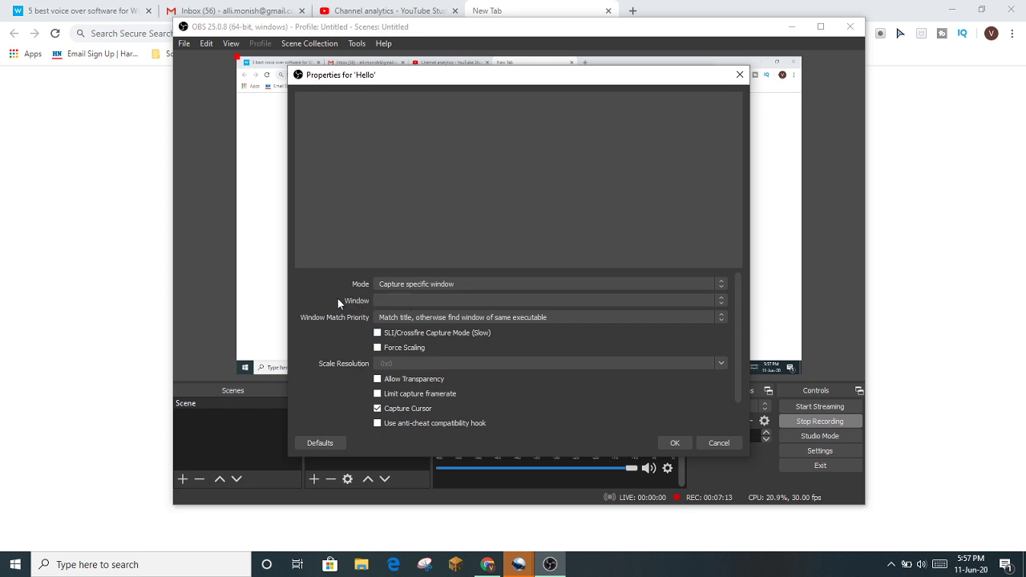
left_click(394, 299)
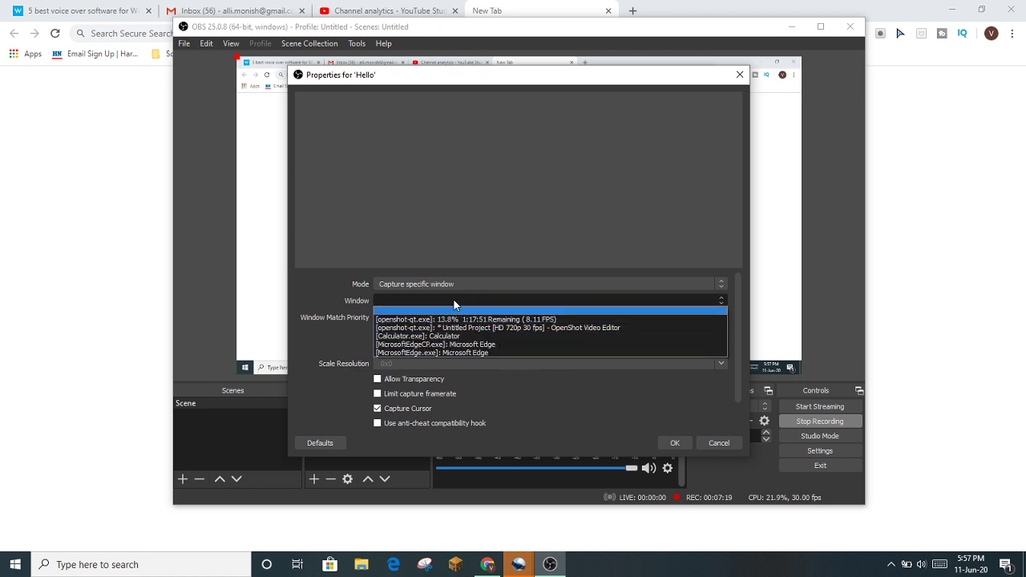
left_click(530, 283)
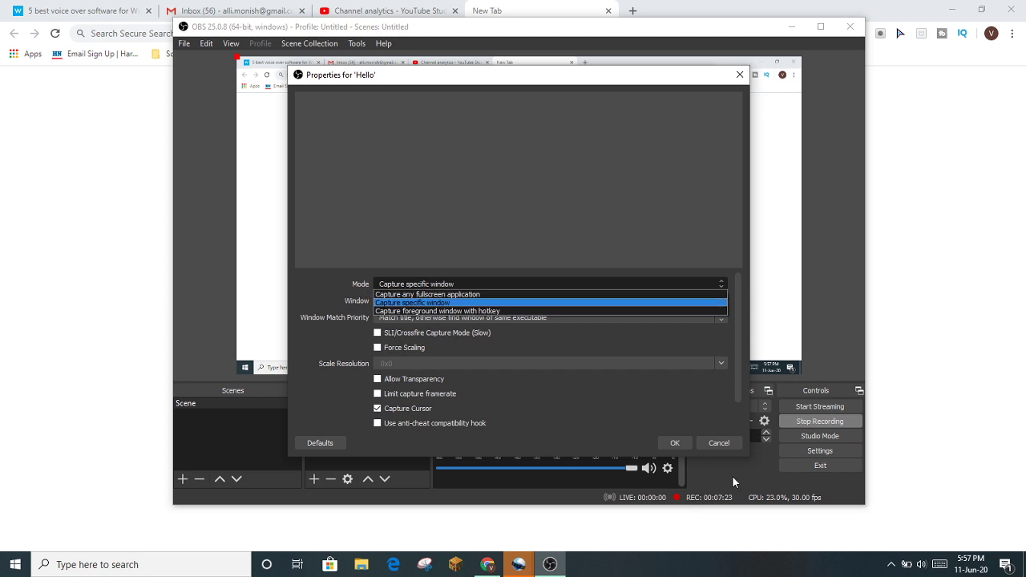
left_click(718, 442)
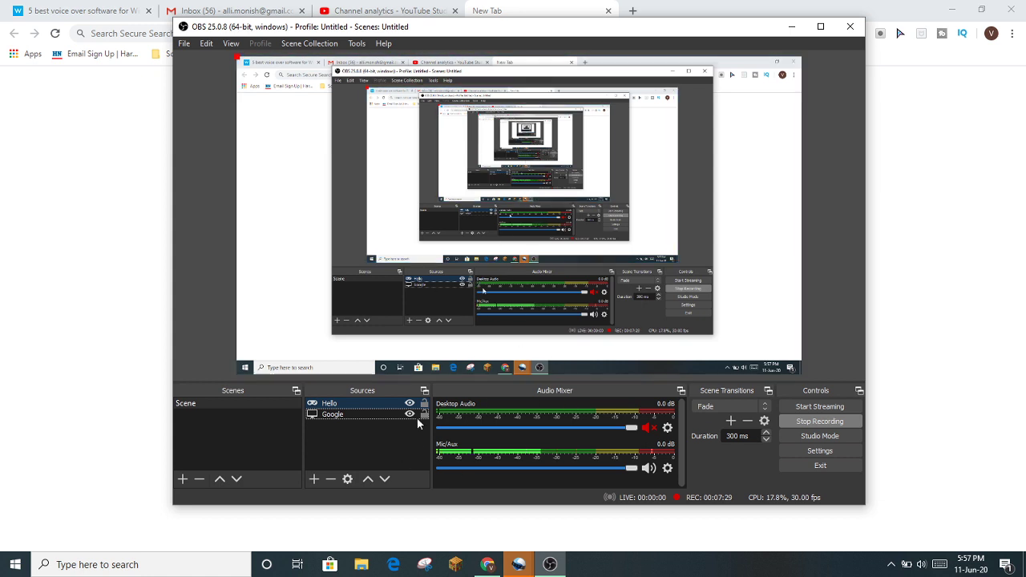
- Remove the "Hello" game capture source from the scene
right_click(372, 402)
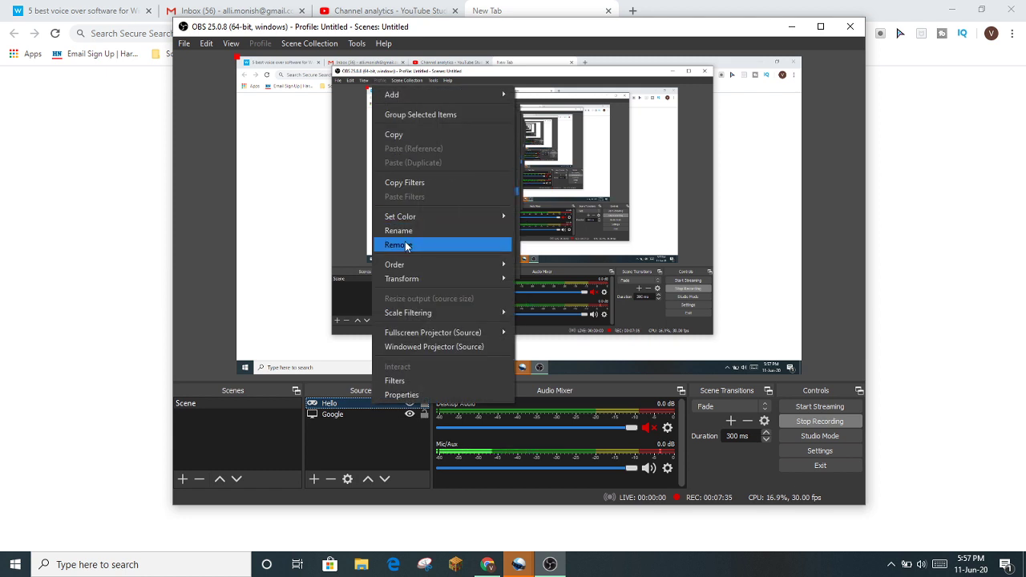
left_click(405, 243)
left_click(538, 288)
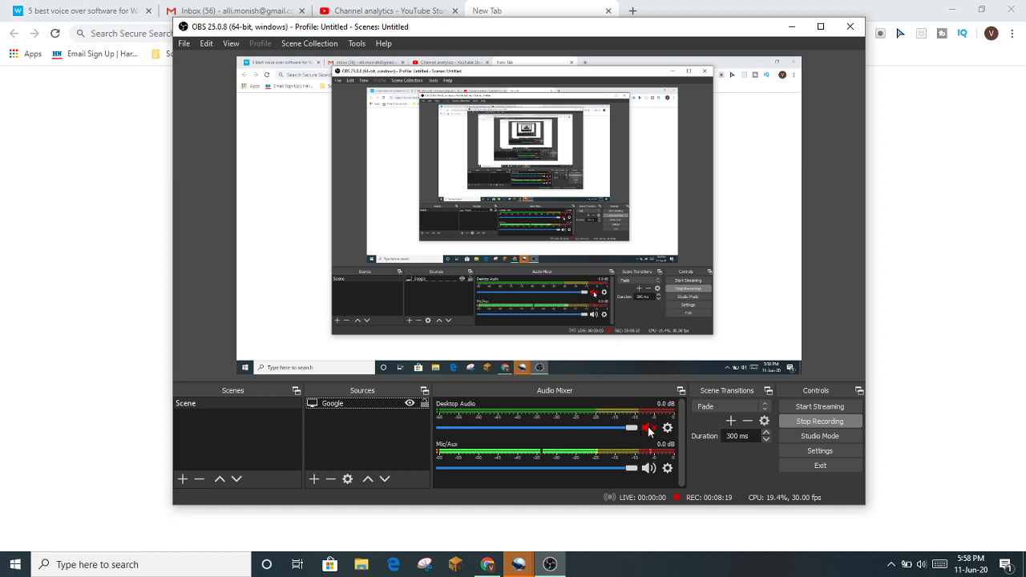
- Toggle the mute state of the Desktop Audio and Mic/Aux channels, returning each to its previous state
mouse_move(626, 427)
left_mouse_down()
mouse_move(425, 424)
mouse_move(630, 445)
left_mouse_up()
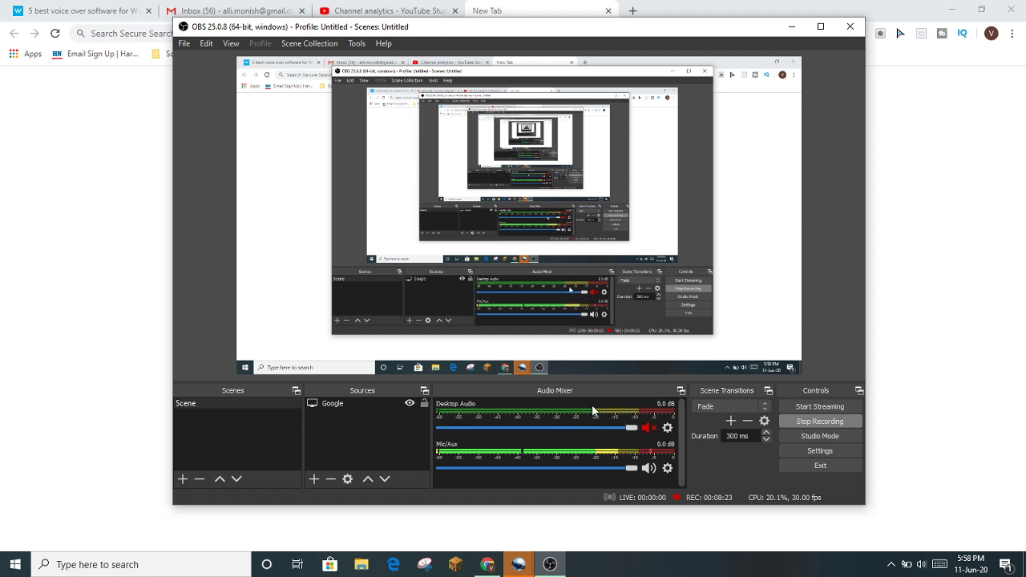
left_click(649, 428)
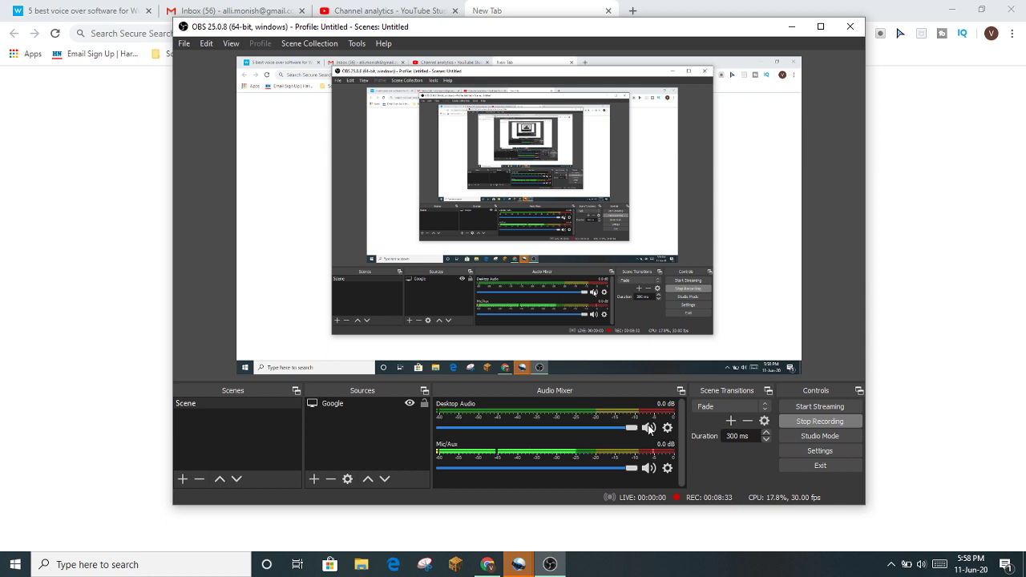
left_click(649, 428)
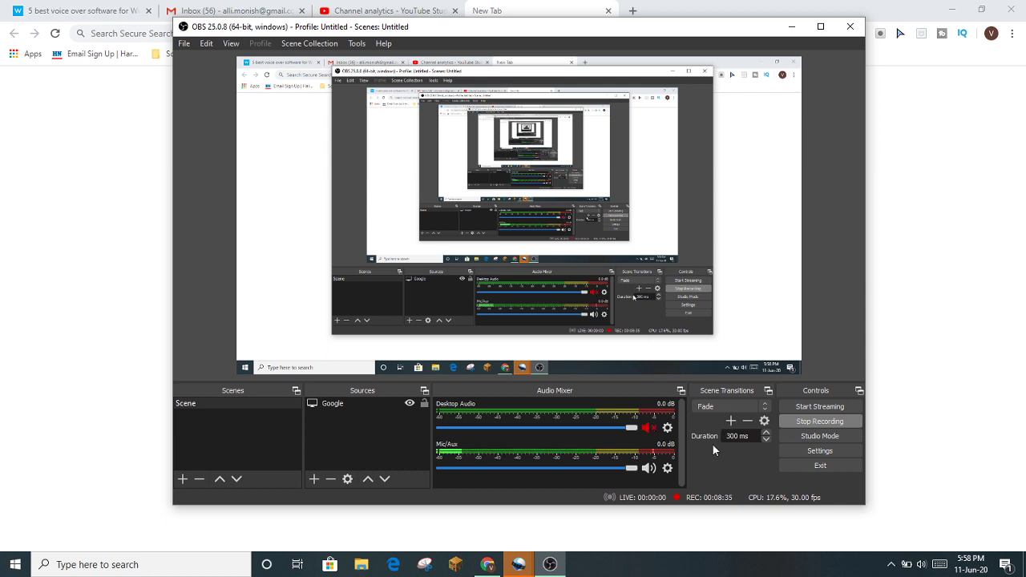
left_click(647, 469)
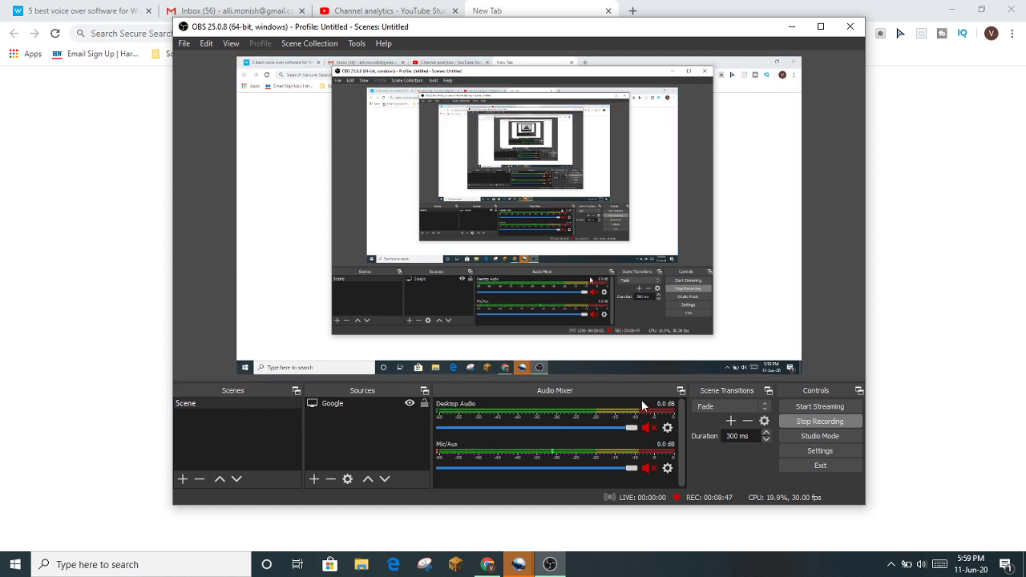
left_click(649, 469)
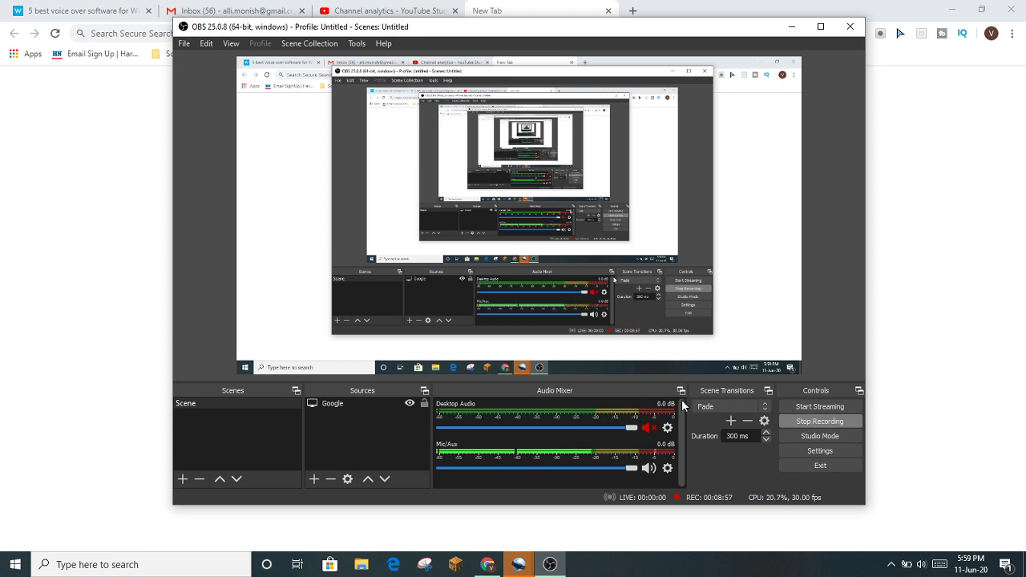
left_click(649, 427)
left_click(647, 428)
- Try the Mic/Aux volume slider and look over the channel's options, closing them without choosing any
mouse_move(632, 471)
left_mouse_down()
mouse_move(469, 469)
mouse_move(635, 469)
left_mouse_up()
left_click(667, 428)
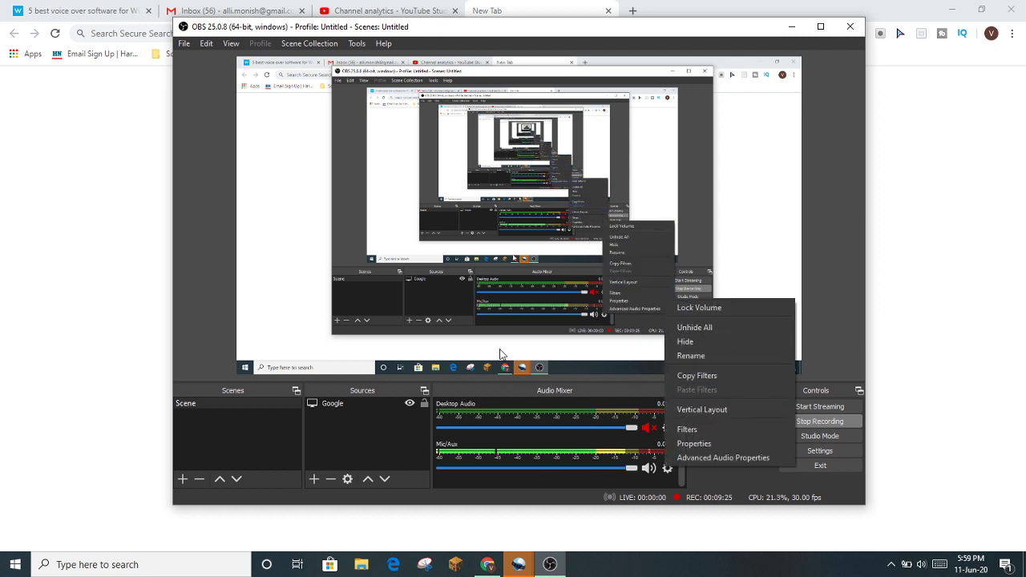
left_click(358, 437)
- Dock the Audio Mixer above the preview, check both of its channels, and dock it back between Sources and Scene Transitions
left_click_drag(552, 393, 593, 76)
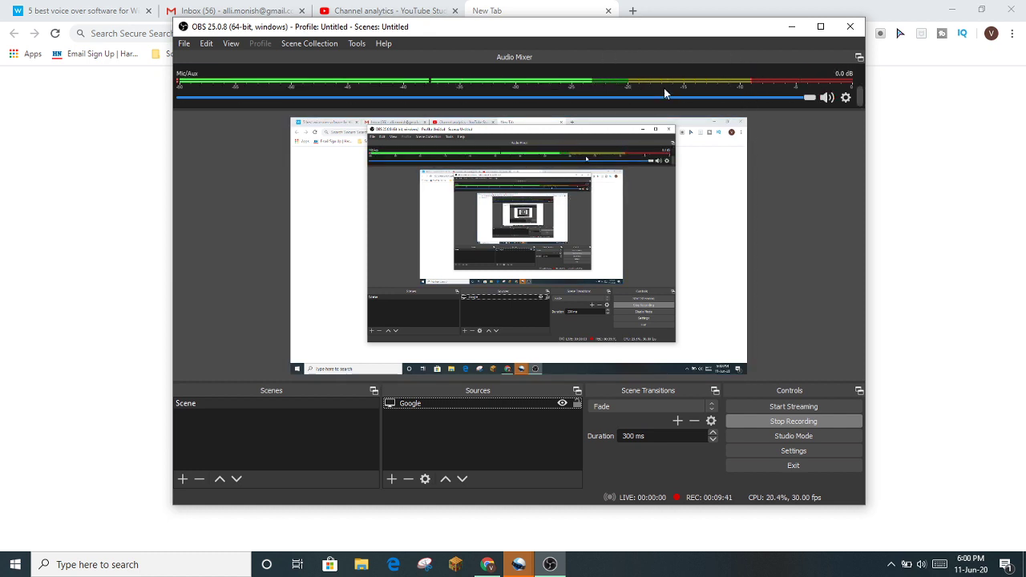
scroll(664, 87, "down", 1)
scroll(664, 87, "up", 1)
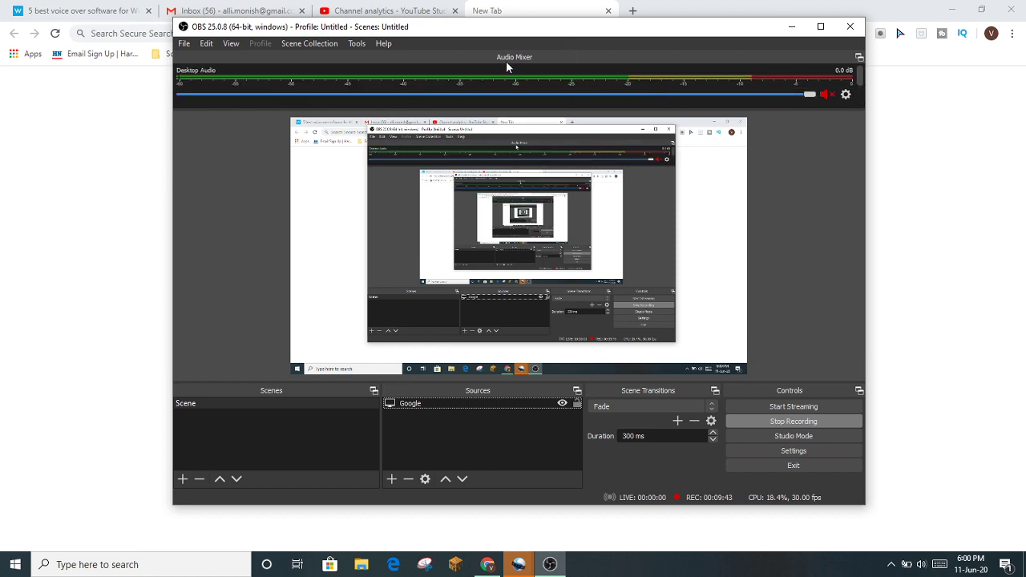
left_click_drag(506, 56, 569, 442)
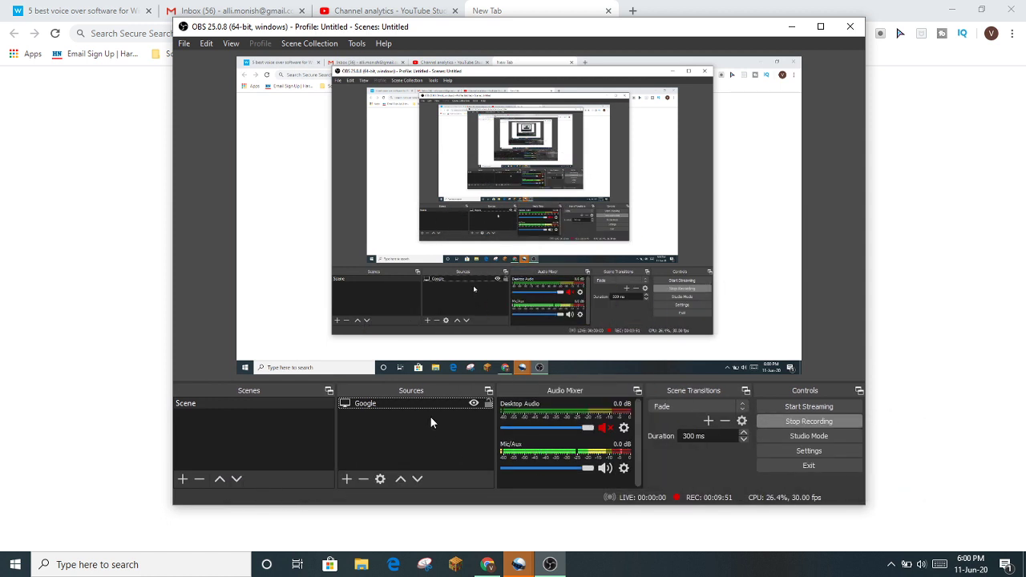
- Briefly undock the Audio Mixer, Sources and Controls docks and return each to its place in the row
mouse_move(523, 401)
left_mouse_down()
mouse_move(405, 392)
mouse_move(506, 397)
left_mouse_up()
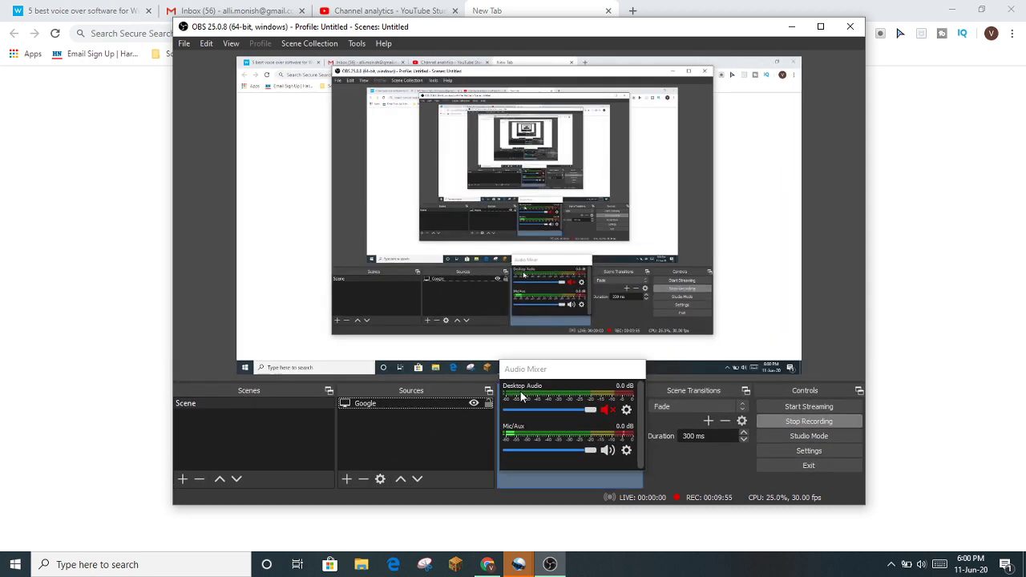
left_click_drag(435, 393, 350, 427)
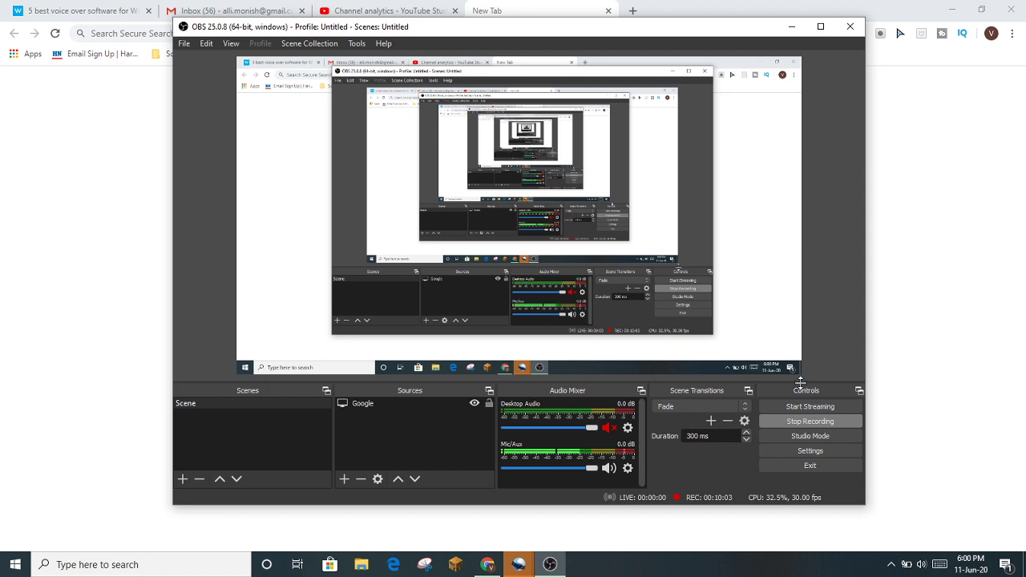
left_click_drag(792, 390, 830, 410)
left_click_drag(853, 410, 851, 409)
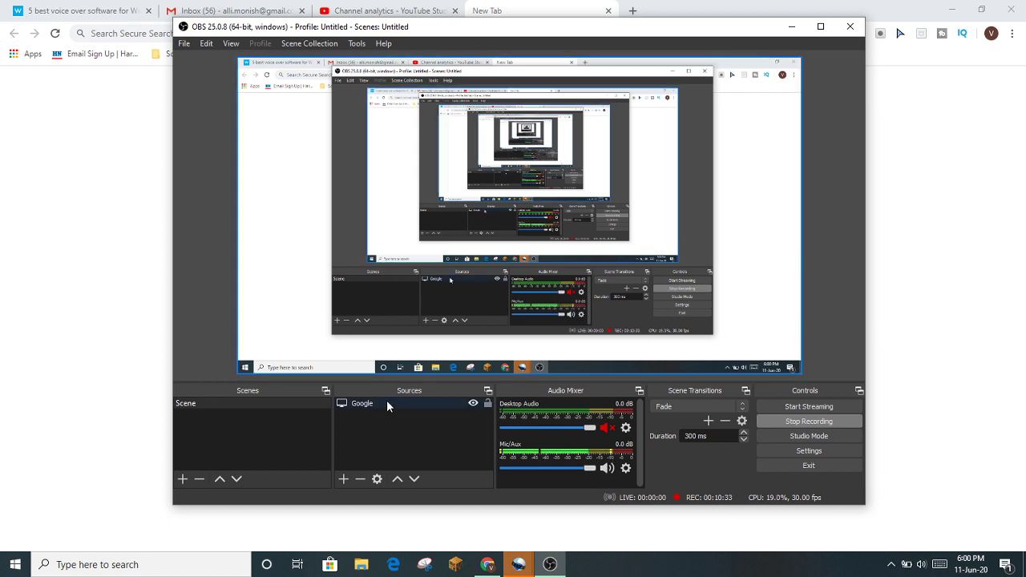
- Dock Sources below Scenes, the Audio Mixer beside Sources, and Scene Transitions above Scenes
left_click_drag(401, 392, 258, 478)
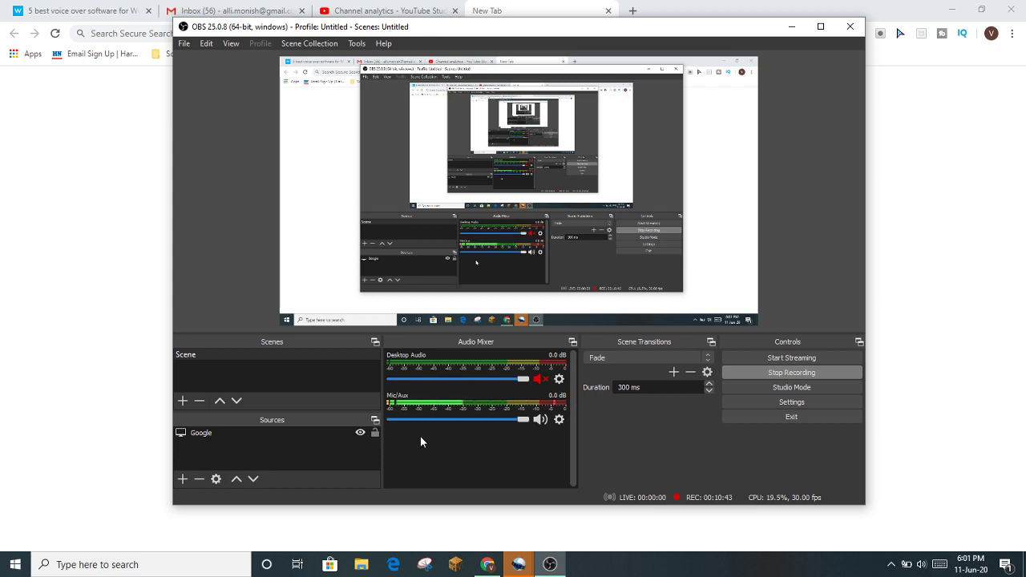
left_click_drag(490, 338, 420, 439)
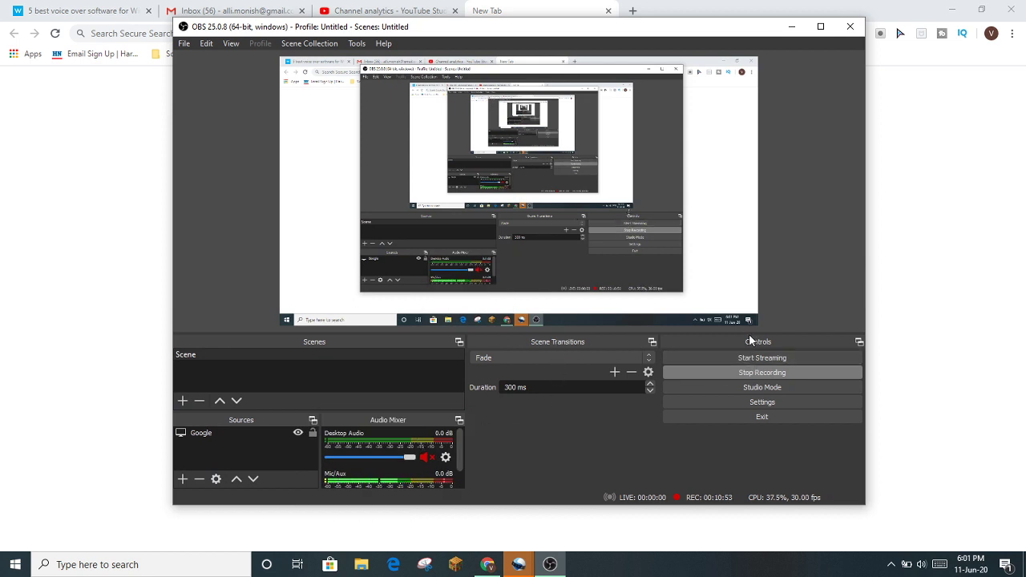
left_click_drag(748, 340, 835, 388)
mouse_move(533, 339)
left_mouse_down()
mouse_move(606, 361)
mouse_move(549, 353)
left_mouse_up()
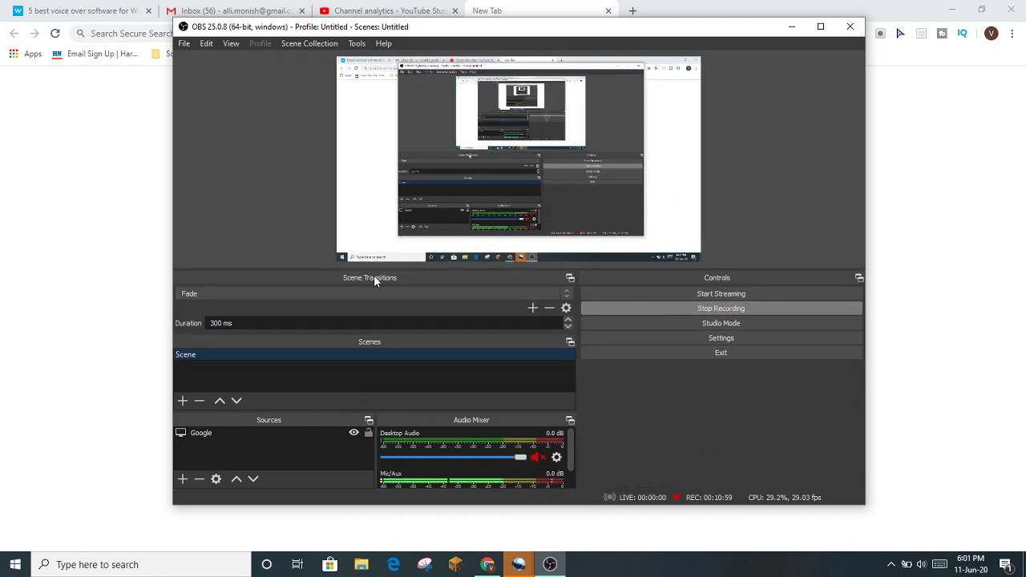
- Rearrange the docks into a single row ordered Scenes, Sources, Audio Mixer, Scene Transitions and Controls
left_click_drag(375, 284, 598, 355)
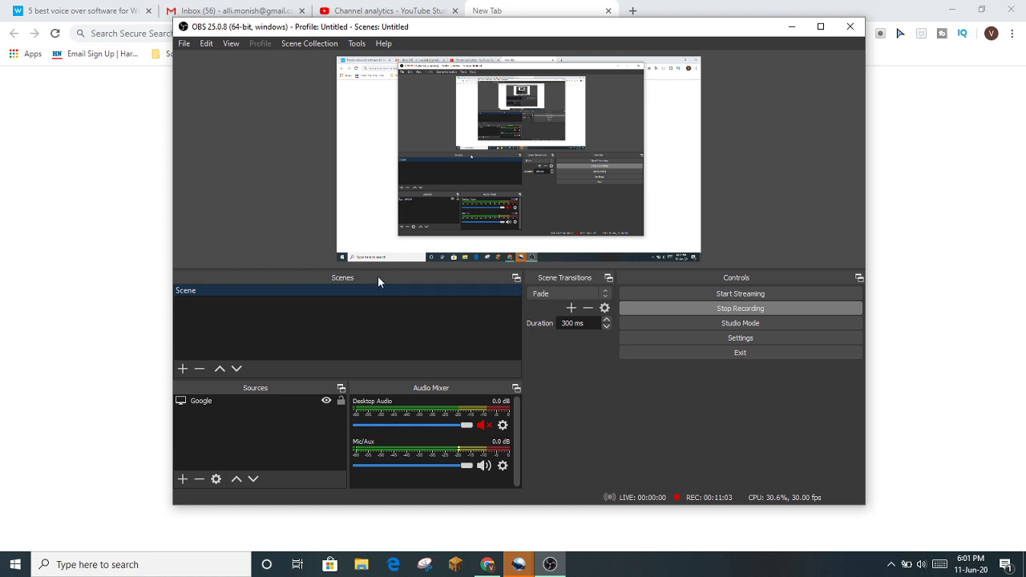
left_click_drag(424, 388, 495, 305)
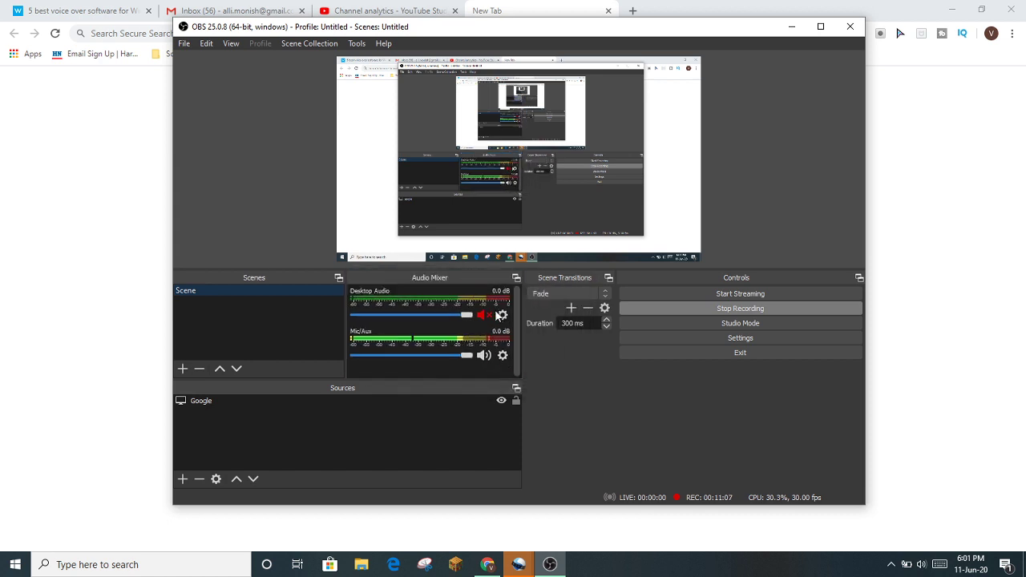
left_click_drag(344, 385, 336, 299)
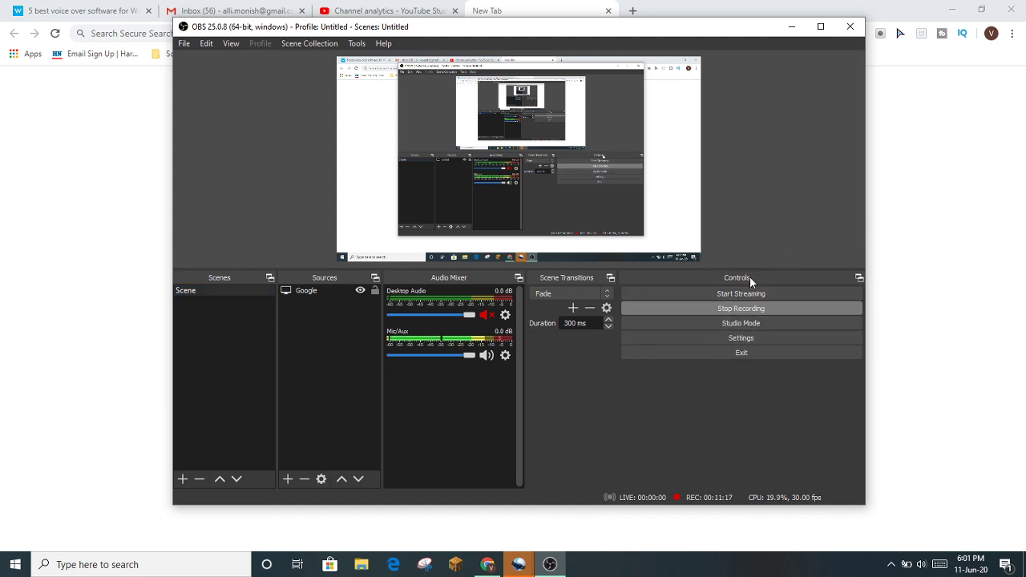
left_click_drag(749, 277, 862, 358)
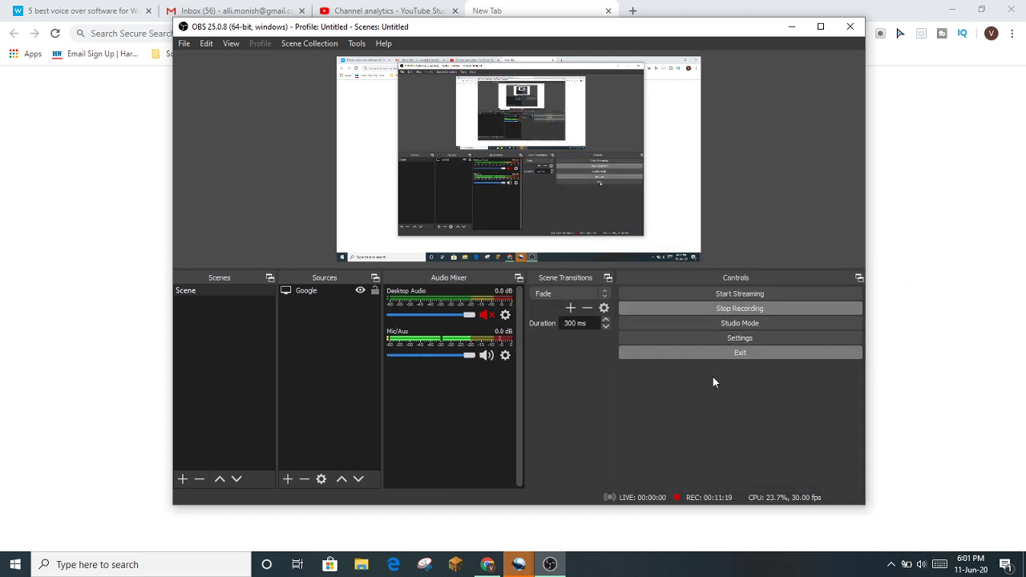